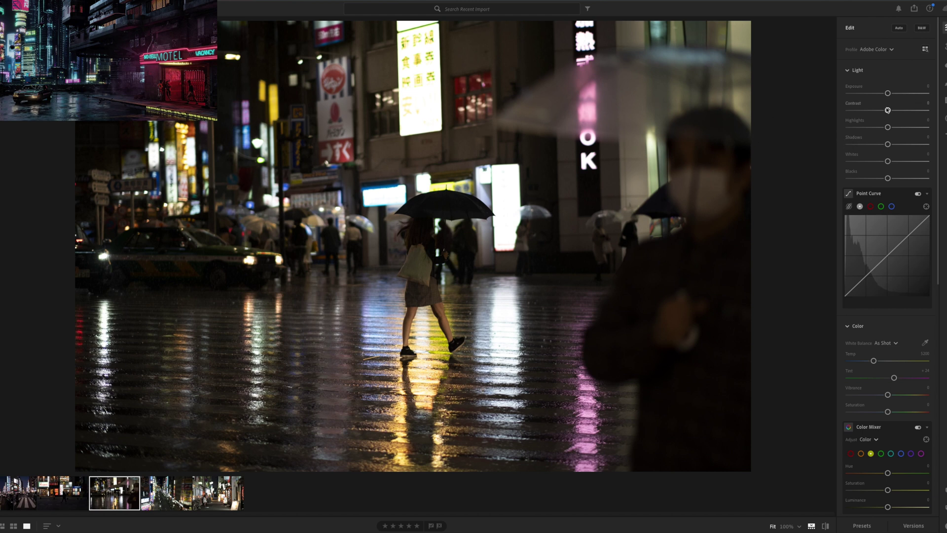
# Step: Pull Highlights down to tame bright signs and raise Whites to +15
pyautogui.moveTo(888, 127); pyautogui.dragTo(872, 145)
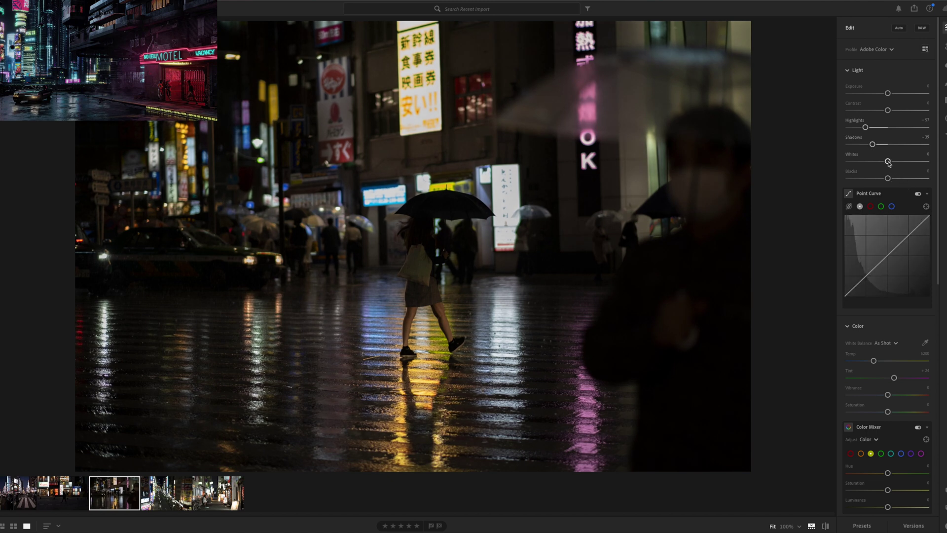
pyautogui.moveTo(888, 162)
pyautogui.mouseDown()
pyautogui.moveTo(901, 161)
pyautogui.moveTo(878, 162)
pyautogui.moveTo(894, 163)
pyautogui.moveTo(882, 180)
pyautogui.mouseUp()
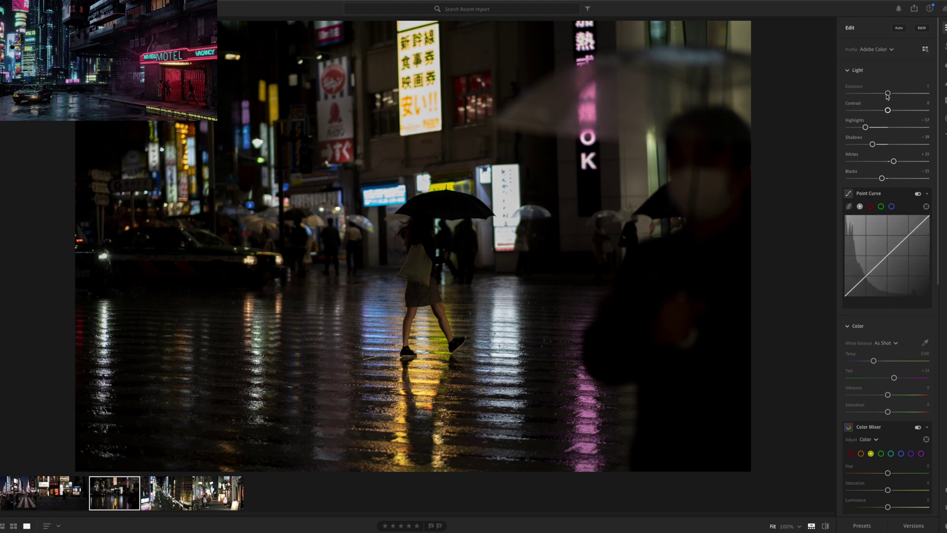
# Step: Set Exposure to -0.24, lift the curve's black and upper points, and cool Temp to 4672
pyautogui.moveTo(887, 93); pyautogui.dragTo(886, 93)
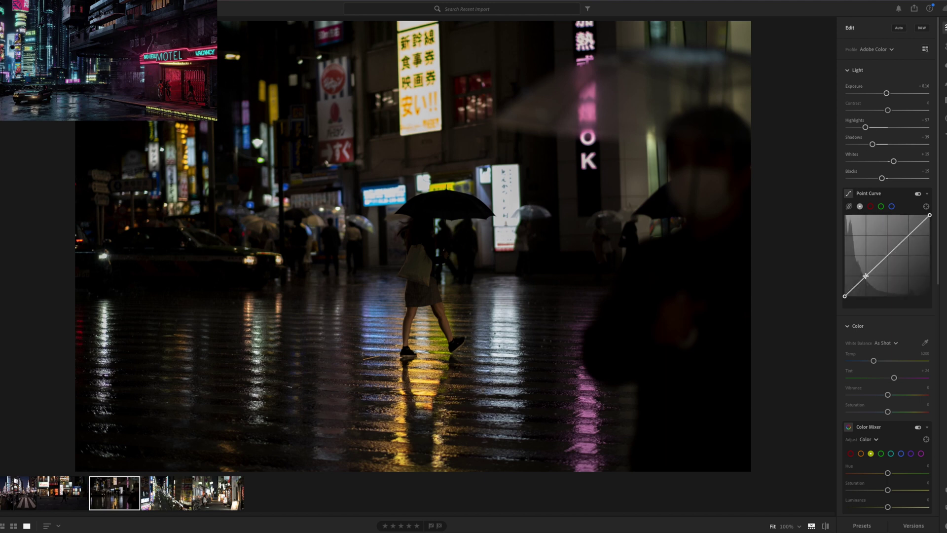
pyautogui.click(865, 276)
pyautogui.click(888, 256)
pyautogui.click(909, 236)
pyautogui.moveTo(845, 296); pyautogui.dragTo(867, 278)
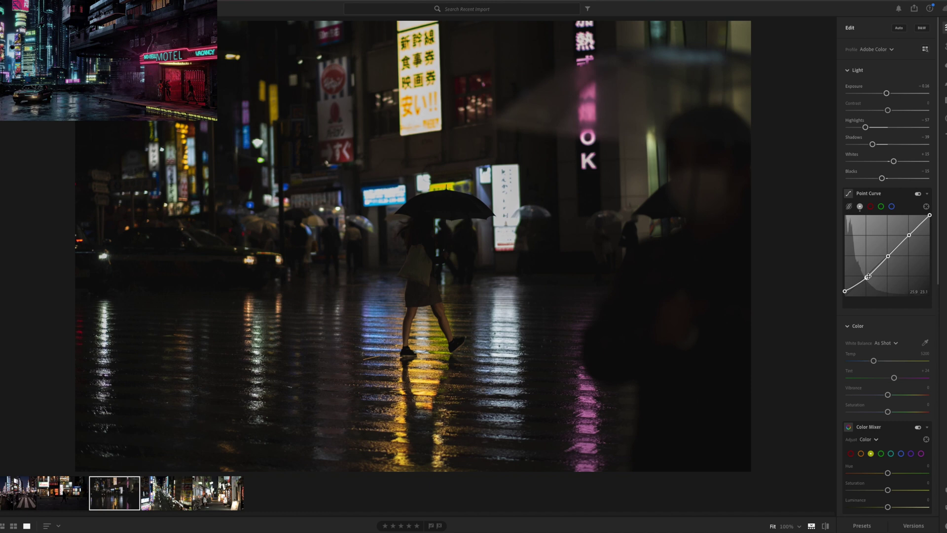
pyautogui.moveTo(910, 237); pyautogui.dragTo(908, 232)
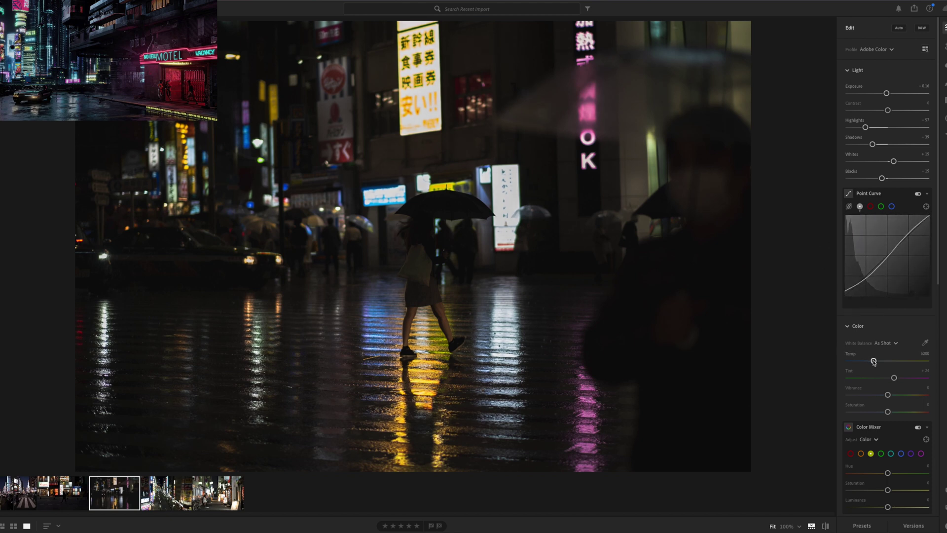
pyautogui.moveTo(871, 360); pyautogui.dragTo(870, 361)
# Step: Add three points on the red channel curve and raise its upper point for warmer highlights
pyautogui.scroll(-1, 868, 296)
pyautogui.scroll(-3, 867, 257)
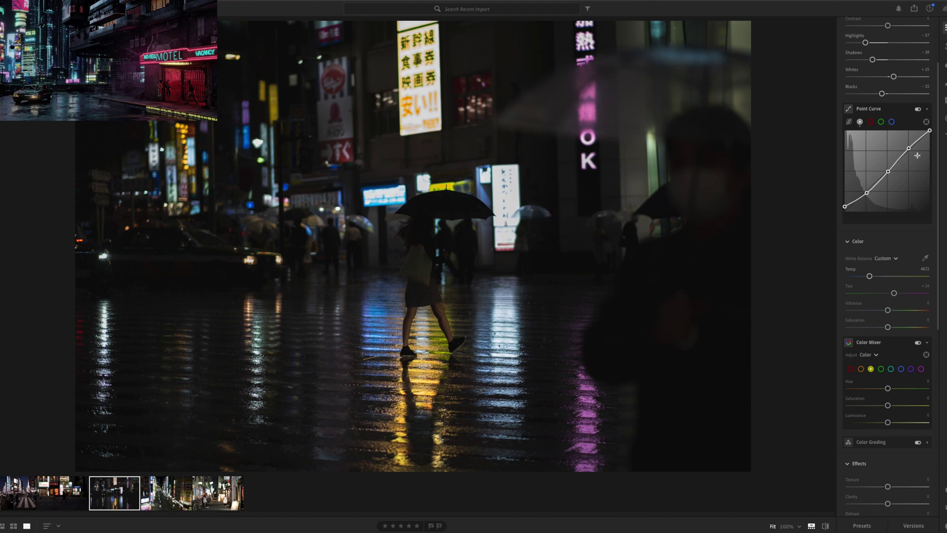
pyautogui.click(870, 122)
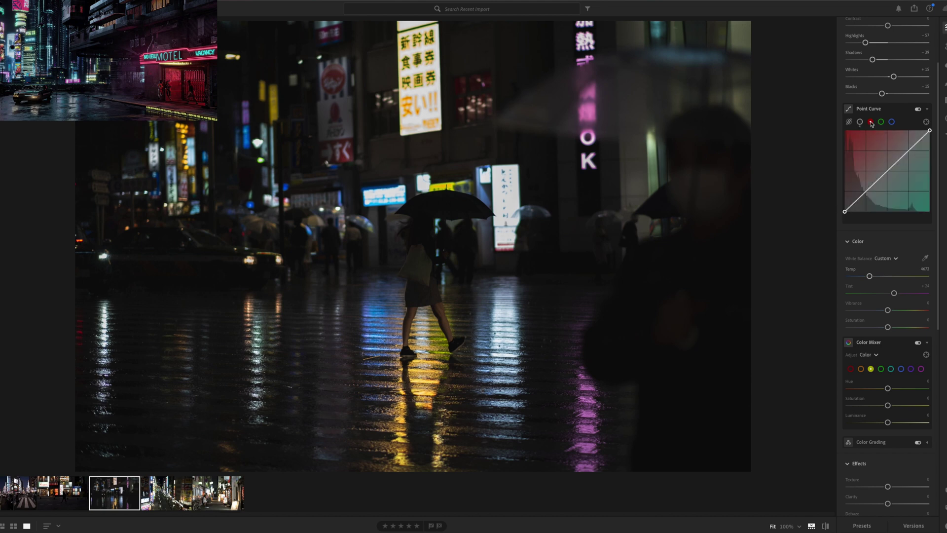
pyautogui.click(909, 152)
pyautogui.click(888, 171)
pyautogui.click(865, 192)
pyautogui.moveTo(909, 151); pyautogui.dragTo(914, 138)
pyautogui.moveTo(913, 140); pyautogui.dragTo(914, 142)
# Step: Anchor the blue channel curve and shift its shadow point to tint the shadows blue
pyautogui.click(892, 121)
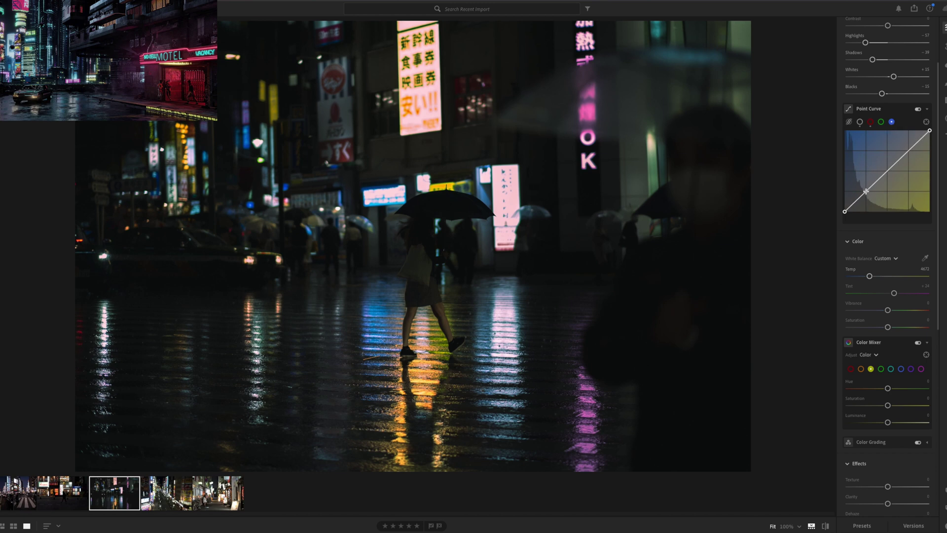
pyautogui.click(887, 171)
pyautogui.click(909, 152)
pyautogui.moveTo(866, 192); pyautogui.dragTo(858, 199)
pyautogui.moveTo(858, 199); pyautogui.dragTo(855, 200)
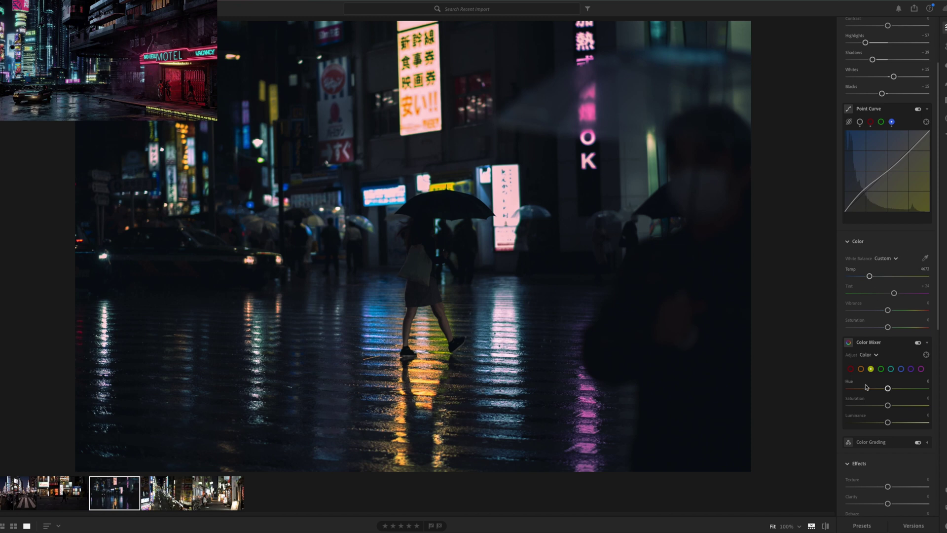
# Step: Shift the red Hue to -62 and raise the red curve's upper point to push neon pink
pyautogui.click(851, 368)
pyautogui.moveTo(887, 388)
pyautogui.mouseDown()
pyautogui.moveTo(866, 390)
pyautogui.moveTo(910, 390)
pyautogui.moveTo(856, 391)
pyautogui.moveTo(886, 391)
pyautogui.mouseUp()
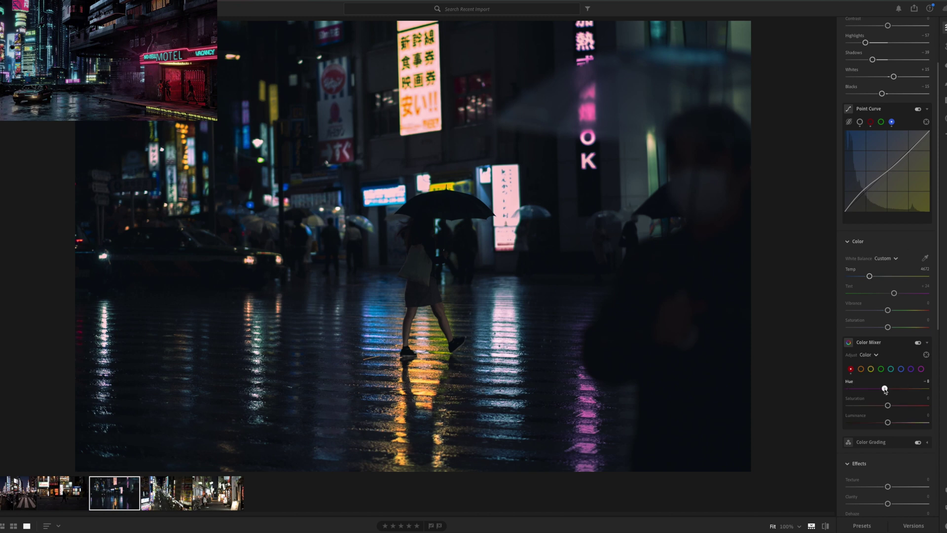
pyautogui.click(871, 122)
pyautogui.moveTo(913, 141); pyautogui.dragTo(918, 168)
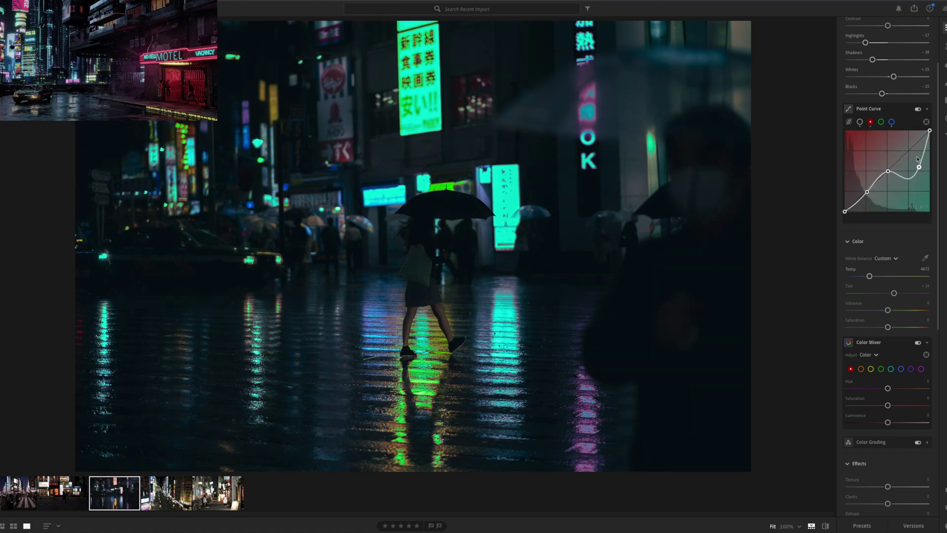
pyautogui.moveTo(917, 155); pyautogui.dragTo(915, 139)
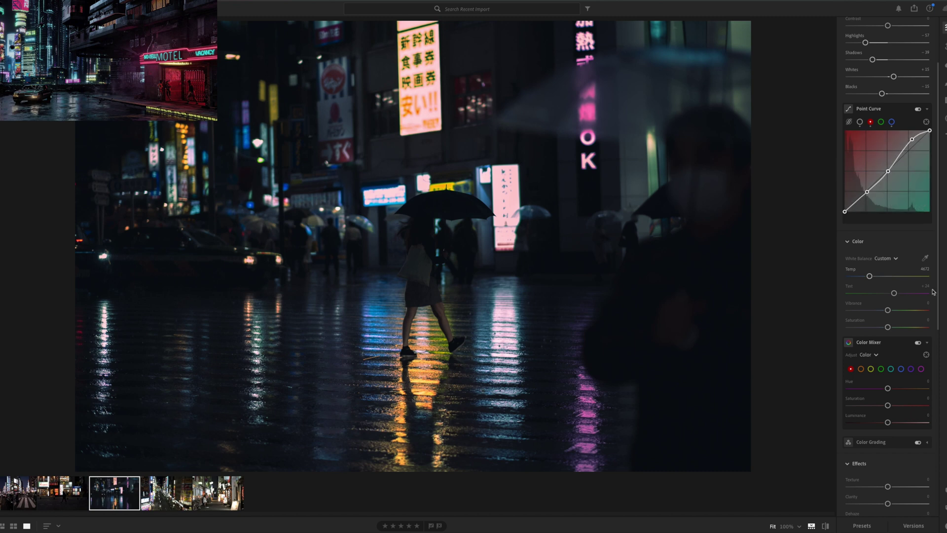
# Step: Add three points on the green curve and lower its upper point slightly
pyautogui.click(881, 122)
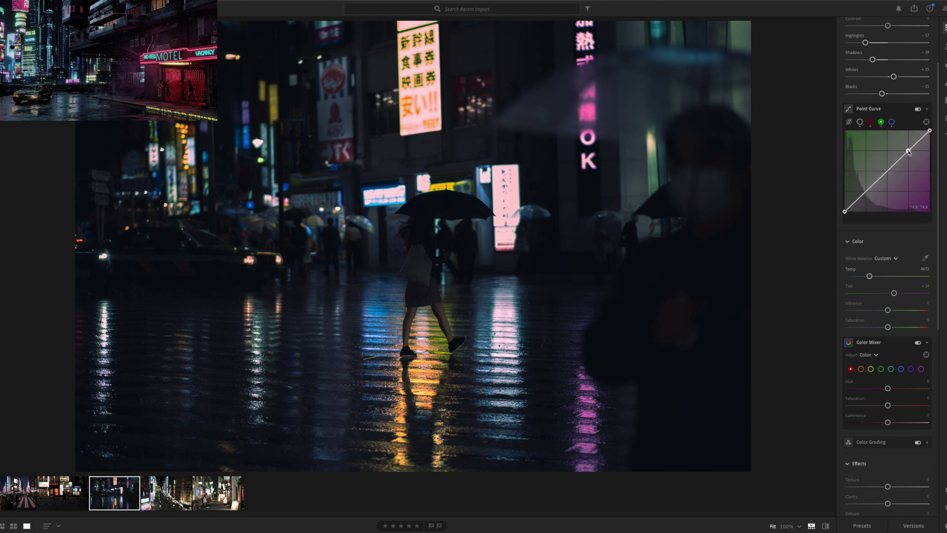
pyautogui.click(886, 171)
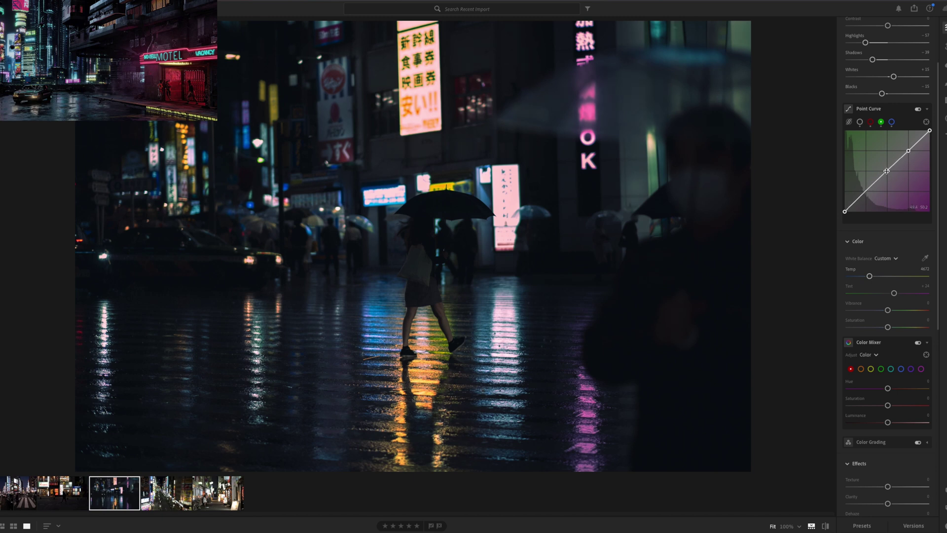
pyautogui.click(866, 192)
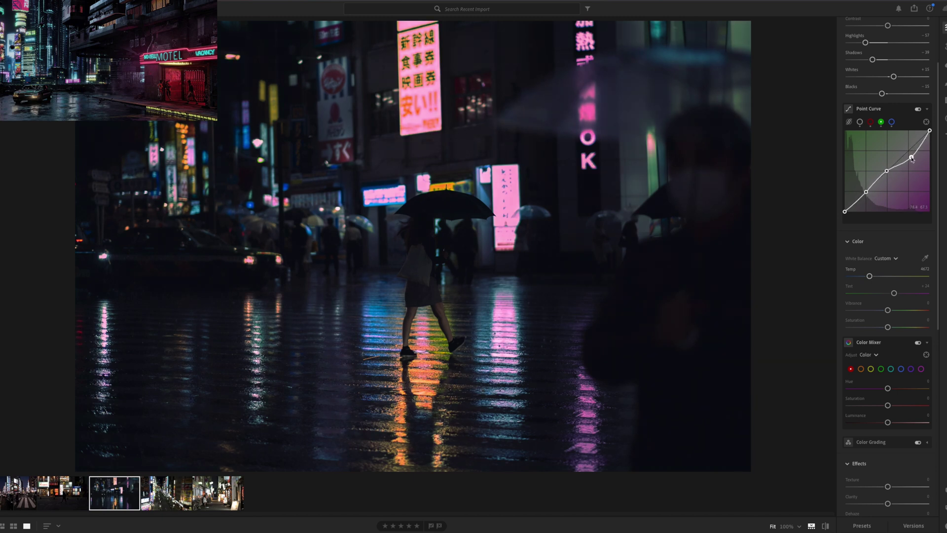
pyautogui.click(910, 151)
pyautogui.moveTo(910, 152); pyautogui.dragTo(911, 154)
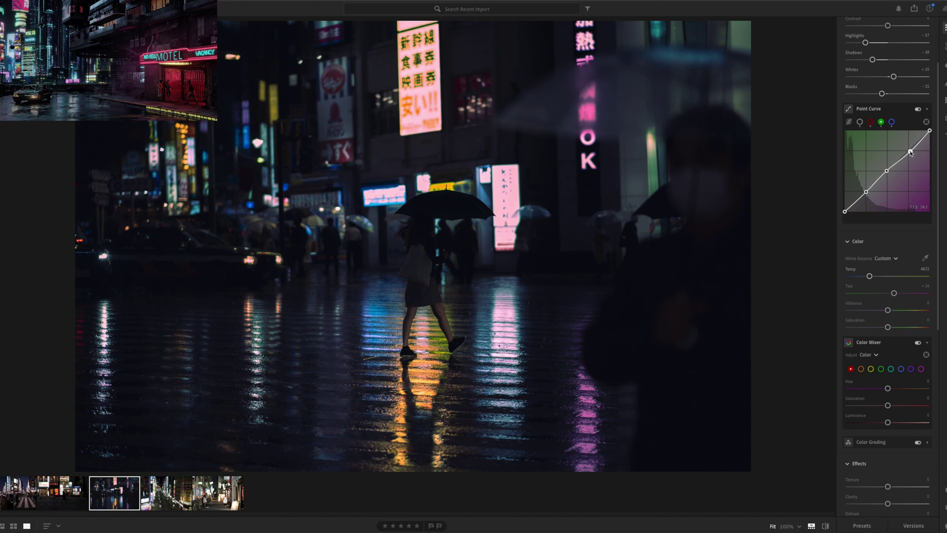
# Step: Pull the blue curve's upper point down slightly and set red Saturation to -60
pyautogui.click(892, 122)
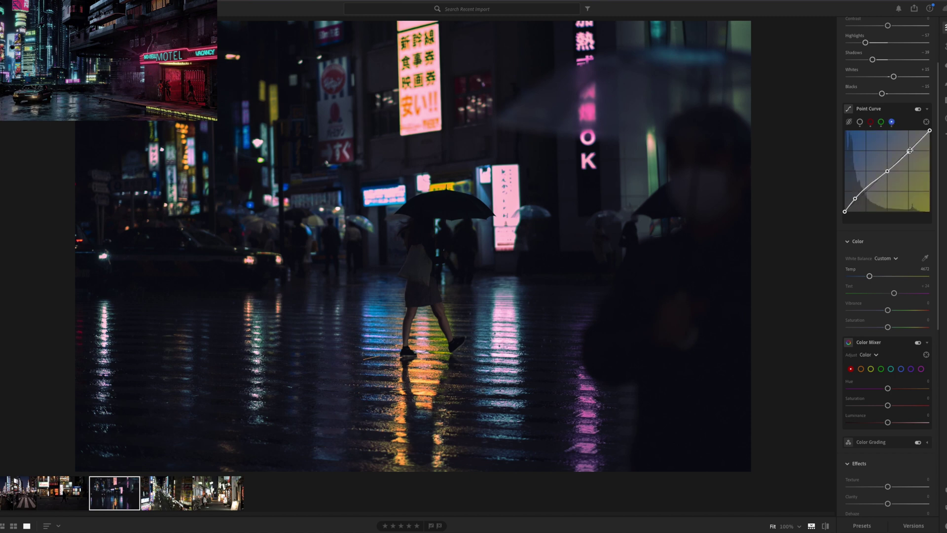
pyautogui.moveTo(910, 151); pyautogui.dragTo(912, 154)
pyautogui.moveTo(888, 405)
pyautogui.mouseDown()
pyautogui.moveTo(917, 406)
pyautogui.moveTo(824, 409)
pyautogui.moveTo(864, 407)
pyautogui.moveTo(883, 388)
pyautogui.moveTo(853, 392)
pyautogui.moveTo(890, 393)
pyautogui.moveTo(875, 393)
pyautogui.moveTo(895, 407)
pyautogui.mouseUp()
# Step: Brighten the oranges to +29 luminance and shift the yellow hue toward orange
pyautogui.click(860, 369)
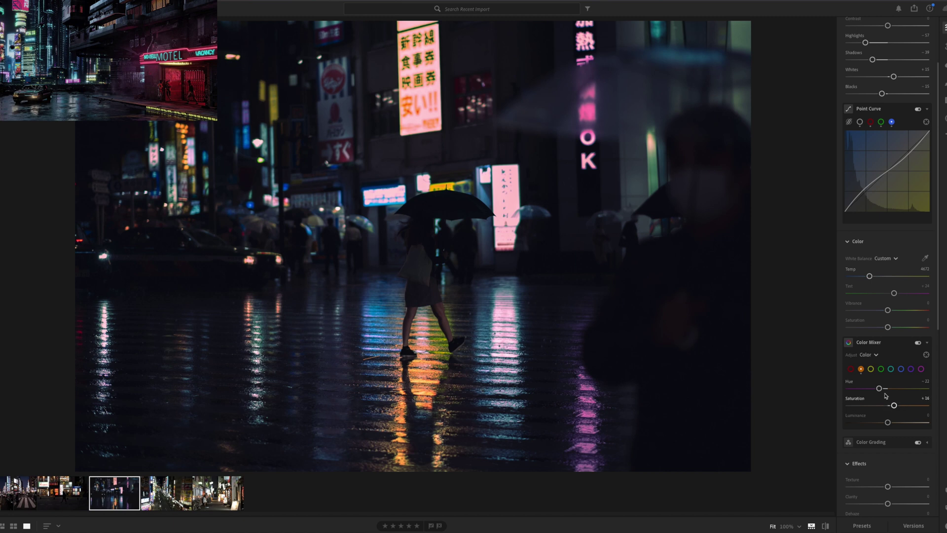
pyautogui.moveTo(887, 422)
pyautogui.mouseDown()
pyautogui.moveTo(907, 423)
pyautogui.moveTo(867, 421)
pyautogui.moveTo(890, 422)
pyautogui.mouseUp()
pyautogui.click(871, 369)
pyautogui.moveTo(868, 391); pyautogui.dragTo(901, 422)
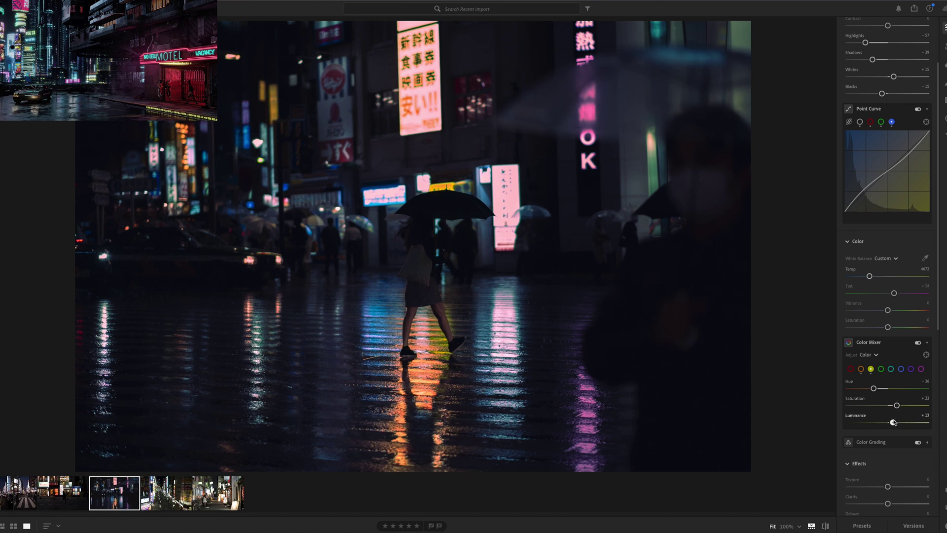
# Step: Set the aqua Hue to -43 and turn the blue tones cyan at about -90 hue
pyautogui.click(880, 369)
pyautogui.click(891, 369)
pyautogui.moveTo(888, 388); pyautogui.dragTo(897, 422)
pyautogui.click(900, 369)
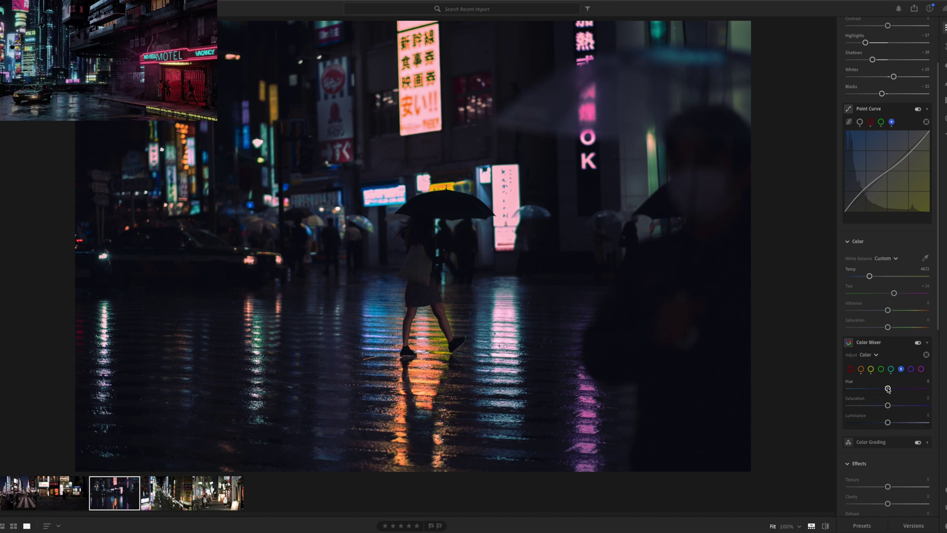
pyautogui.moveTo(888, 388); pyautogui.dragTo(898, 426)
# Step: Tune the purples, then set magentas to hue +21, saturation +14 and luminance +24
pyautogui.click(910, 368)
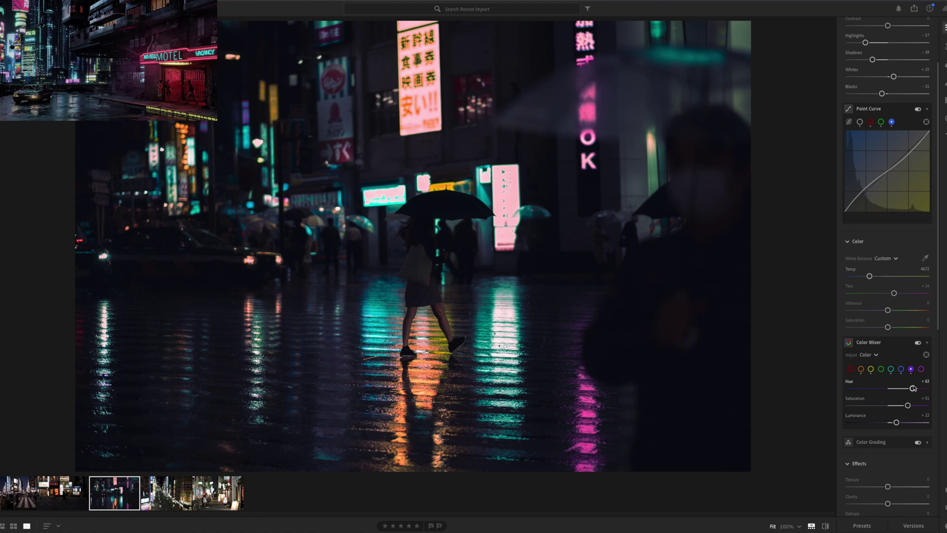
pyautogui.click(922, 370)
pyautogui.moveTo(888, 389); pyautogui.dragTo(896, 422)
# Step: In Effects, set Texture about +51, Clarity +27, Dehaze -23 and Vignette -37
pyautogui.scroll(-2, 873, 331)
pyautogui.scroll(-2, 880, 331)
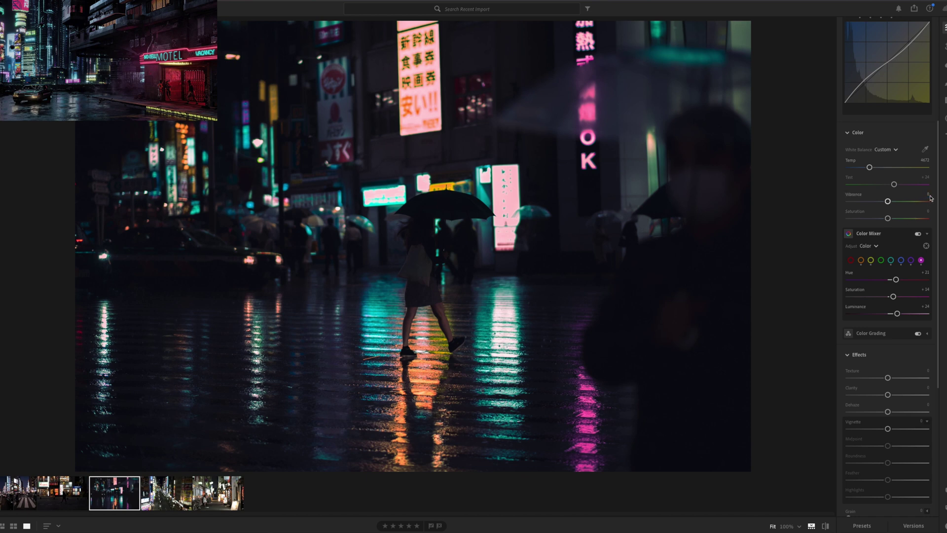
pyautogui.scroll(-2, 916, 205)
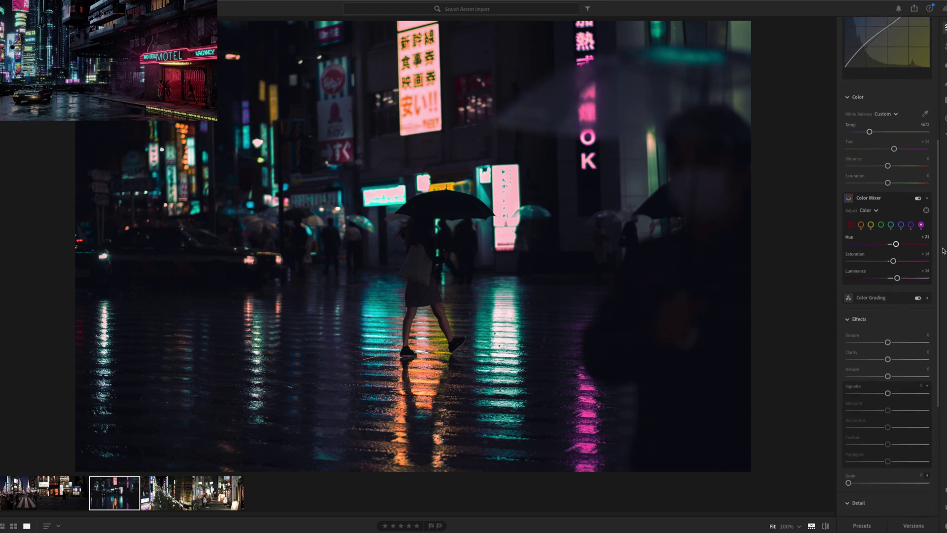
pyautogui.moveTo(888, 341); pyautogui.dragTo(909, 343)
pyautogui.moveTo(888, 359)
pyautogui.mouseDown()
pyautogui.moveTo(908, 359)
pyautogui.moveTo(896, 359)
pyautogui.moveTo(906, 376)
pyautogui.moveTo(883, 378)
pyautogui.mouseUp()
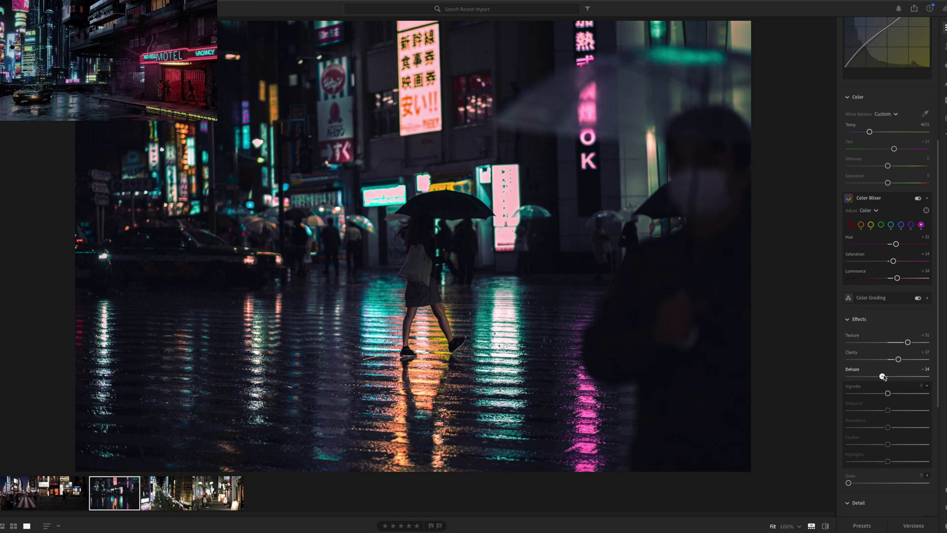
pyautogui.moveTo(882, 376)
pyautogui.mouseDown()
pyautogui.moveTo(872, 379)
pyautogui.moveTo(880, 379)
pyautogui.mouseUp()
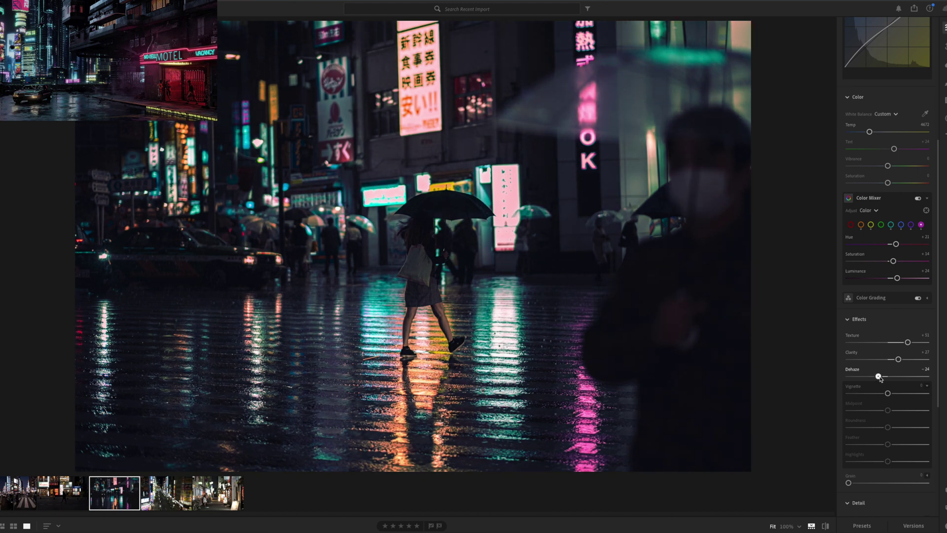
pyautogui.moveTo(887, 394); pyautogui.dragTo(878, 400)
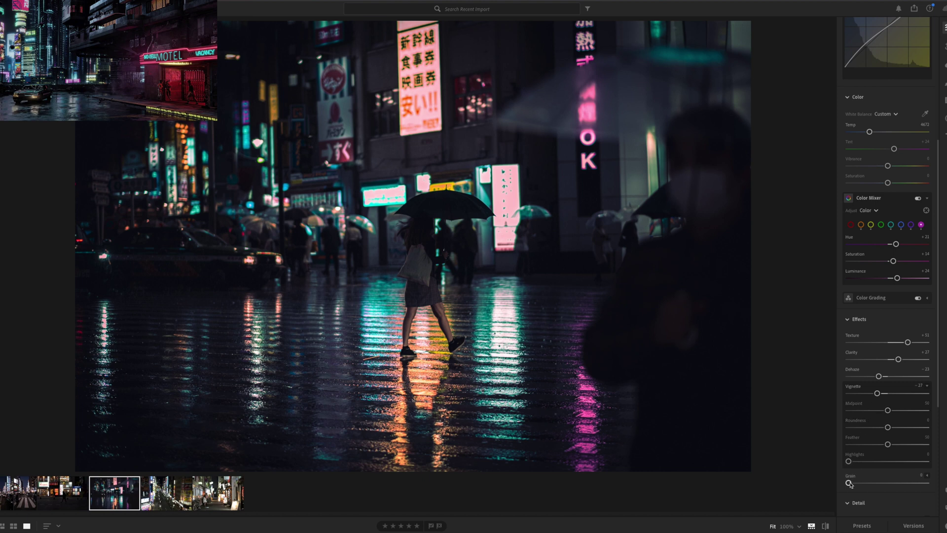
# Step: Add Grain of 15 and push the purples to Hue +100 with Saturation about +92
pyautogui.moveTo(849, 484)
pyautogui.mouseDown()
pyautogui.moveTo(897, 482)
pyautogui.moveTo(861, 485)
pyautogui.mouseUp()
pyautogui.moveTo(861, 485); pyautogui.dragTo(862, 484)
pyautogui.click(910, 224)
pyautogui.moveTo(931, 243); pyautogui.dragTo(912, 278)
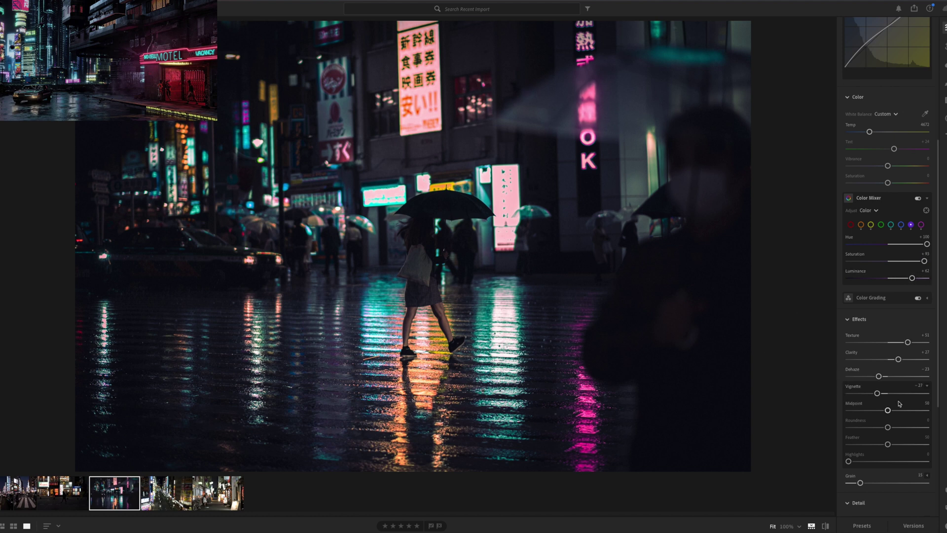
# Step: Raise the Sharpening amount in the Detail section
pyautogui.scroll(-4, 898, 404)
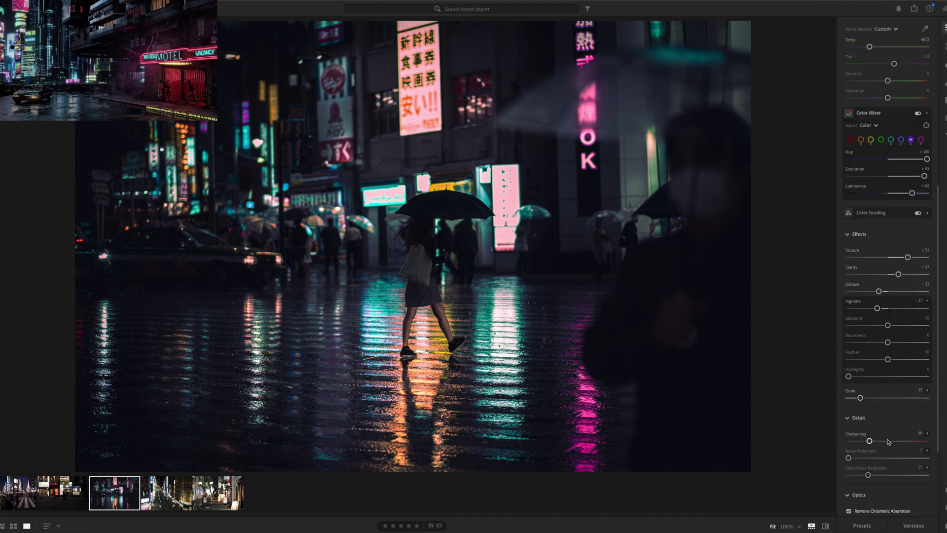
pyautogui.moveTo(869, 440)
pyautogui.mouseDown()
pyautogui.moveTo(897, 440)
pyautogui.moveTo(883, 441)
pyautogui.mouseUp()
pyautogui.scroll(-3, 888, 439)
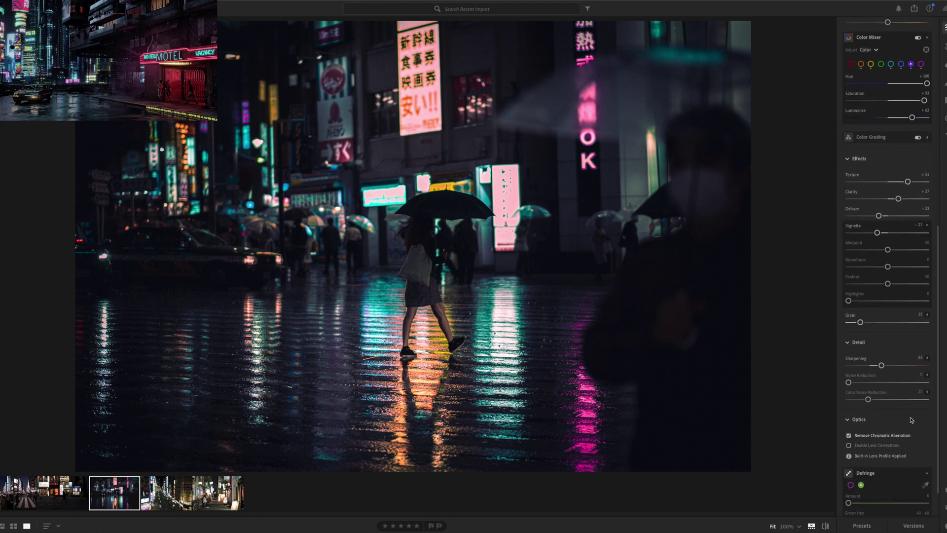
pyautogui.scroll(-2, 911, 420)
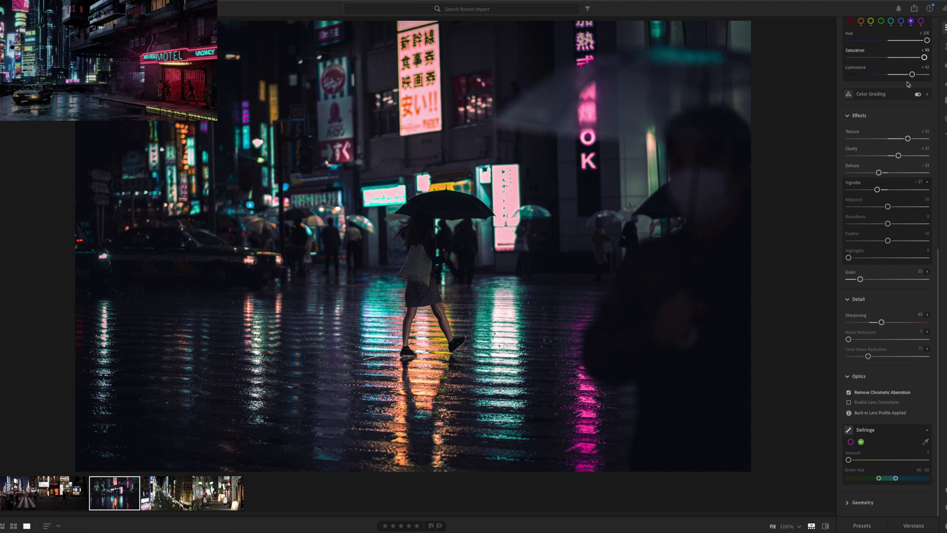
# Step: Draw a radial gradient ellipse over the umbrella woman, centre it on her body and tilt it
pyautogui.press('r')
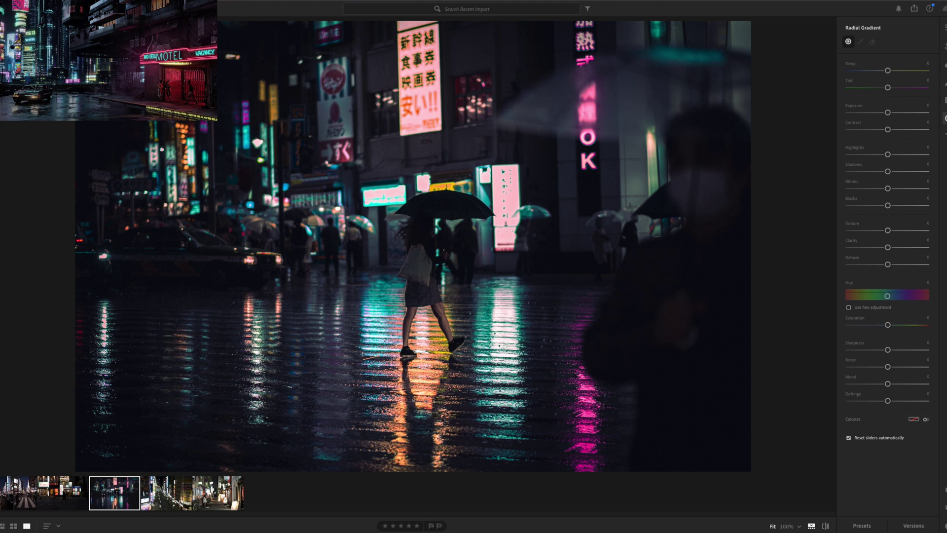
pyautogui.moveTo(418, 237); pyautogui.dragTo(451, 335)
pyautogui.moveTo(429, 290); pyautogui.dragTo(438, 308)
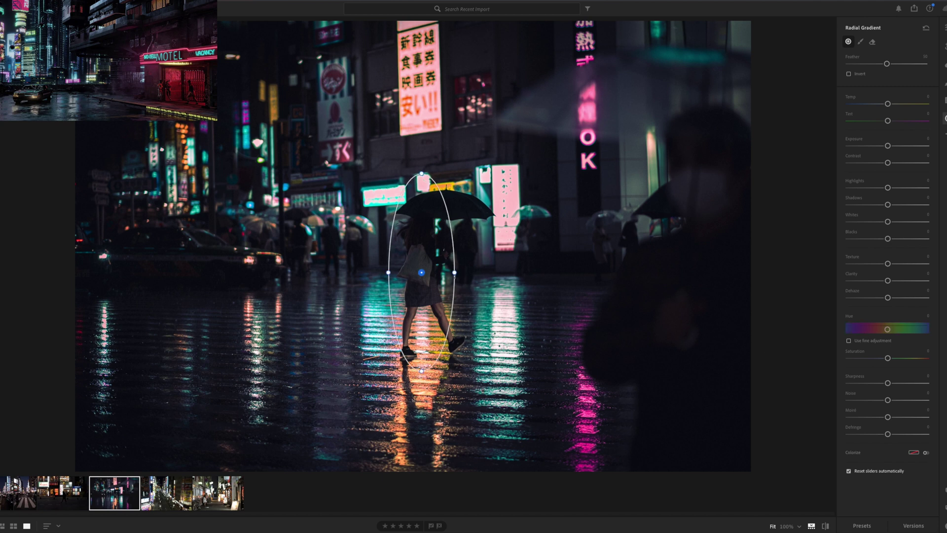
pyautogui.moveTo(460, 277)
pyautogui.mouseDown()
pyautogui.moveTo(447, 279)
pyautogui.moveTo(469, 276)
pyautogui.mouseUp()
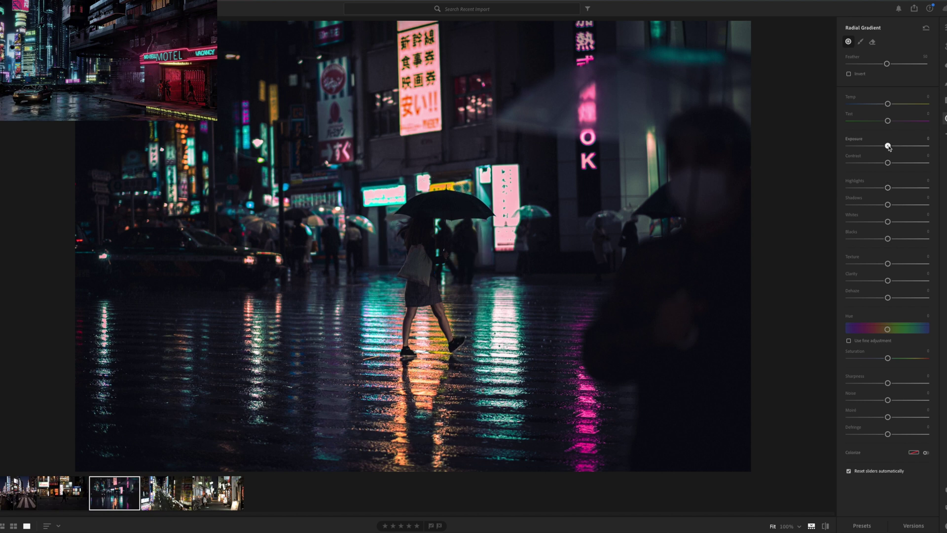
# Step: Brighten the masked woman: Exposure about +0.16, Highlights +14, Shadows +15, Blacks +2, Clarity +7
pyautogui.moveTo(889, 147); pyautogui.dragTo(889, 239)
pyautogui.moveTo(887, 280)
pyautogui.mouseDown()
pyautogui.moveTo(896, 280)
pyautogui.moveTo(875, 299)
pyautogui.moveTo(888, 298)
pyautogui.mouseUp()
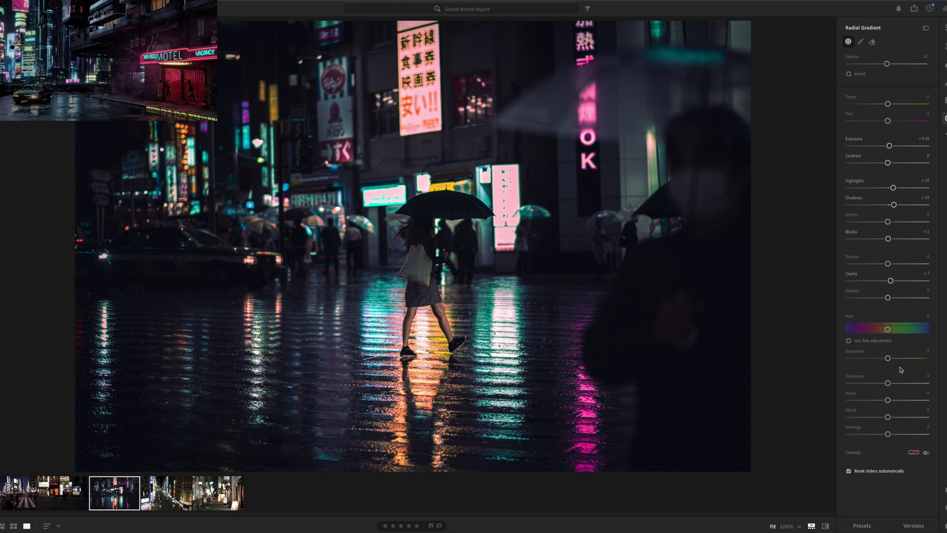
pyautogui.moveTo(440, 184)
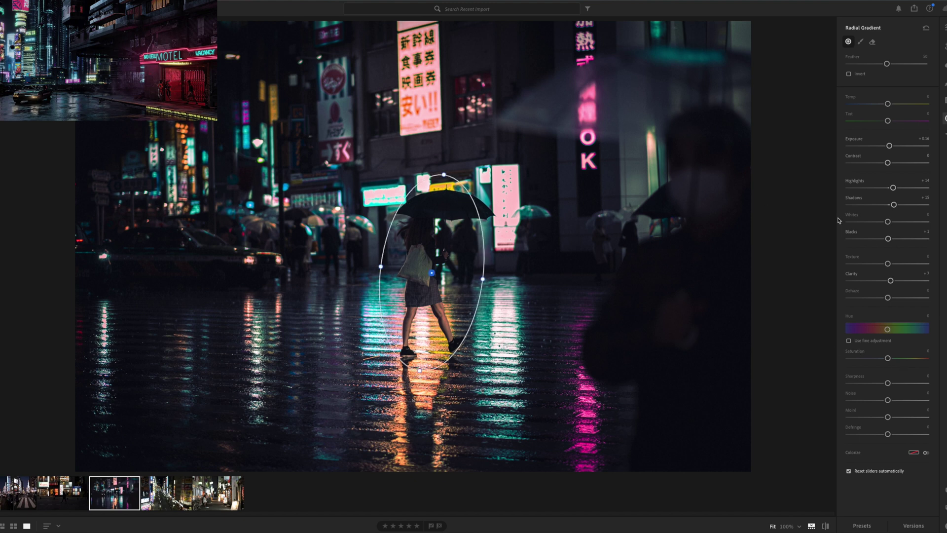
pyautogui.moveTo(888, 239); pyautogui.dragTo(887, 241)
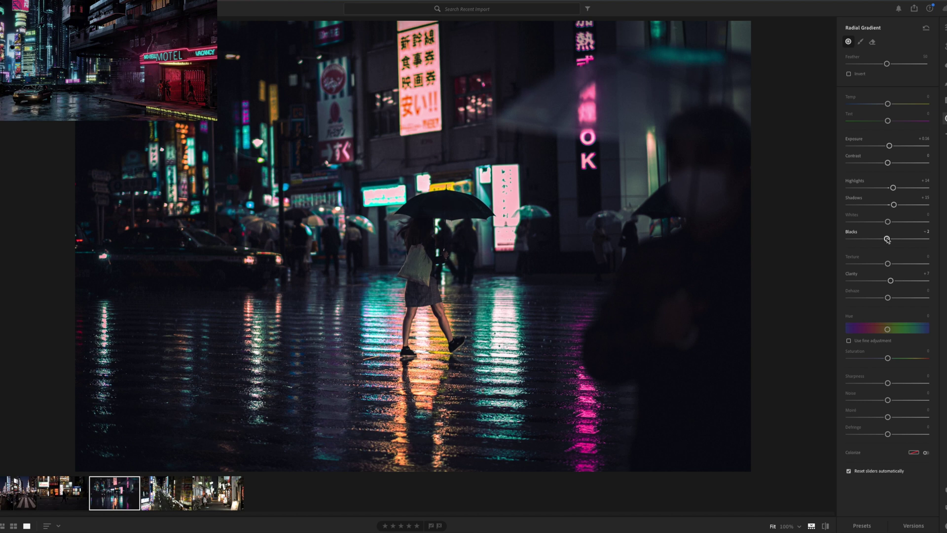